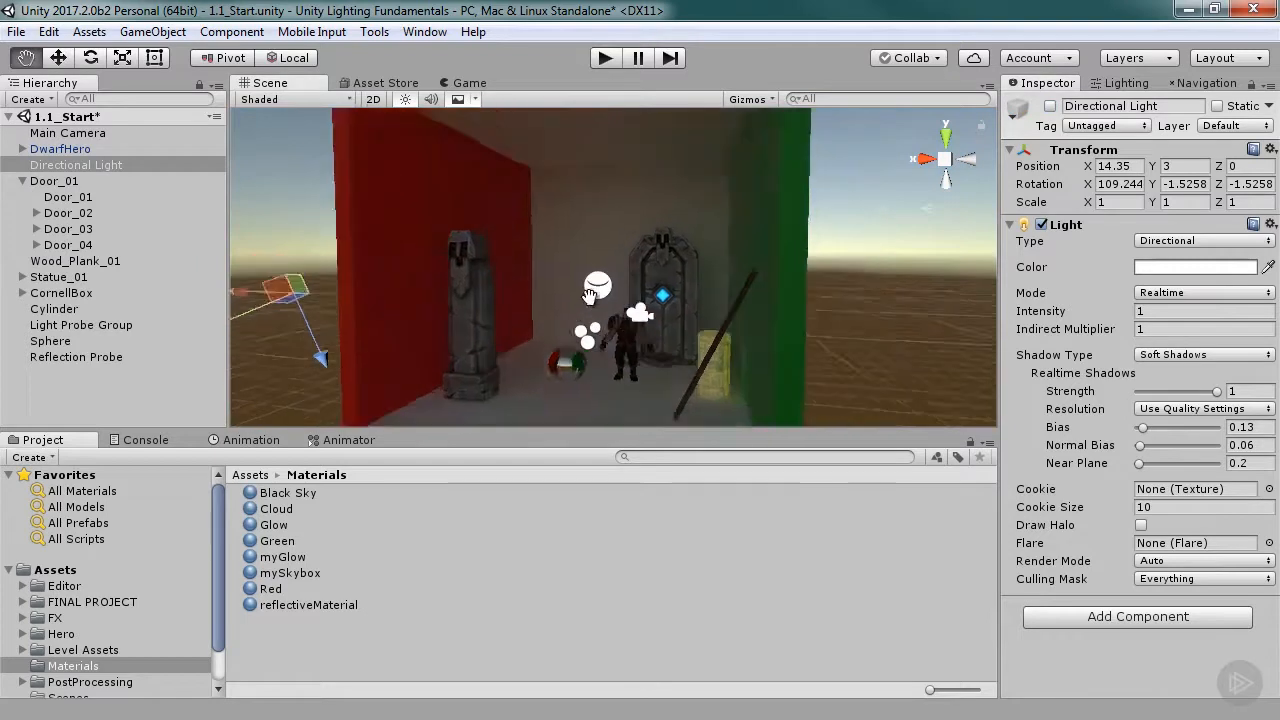
- Add a point light to the scene
left_click(153, 34)
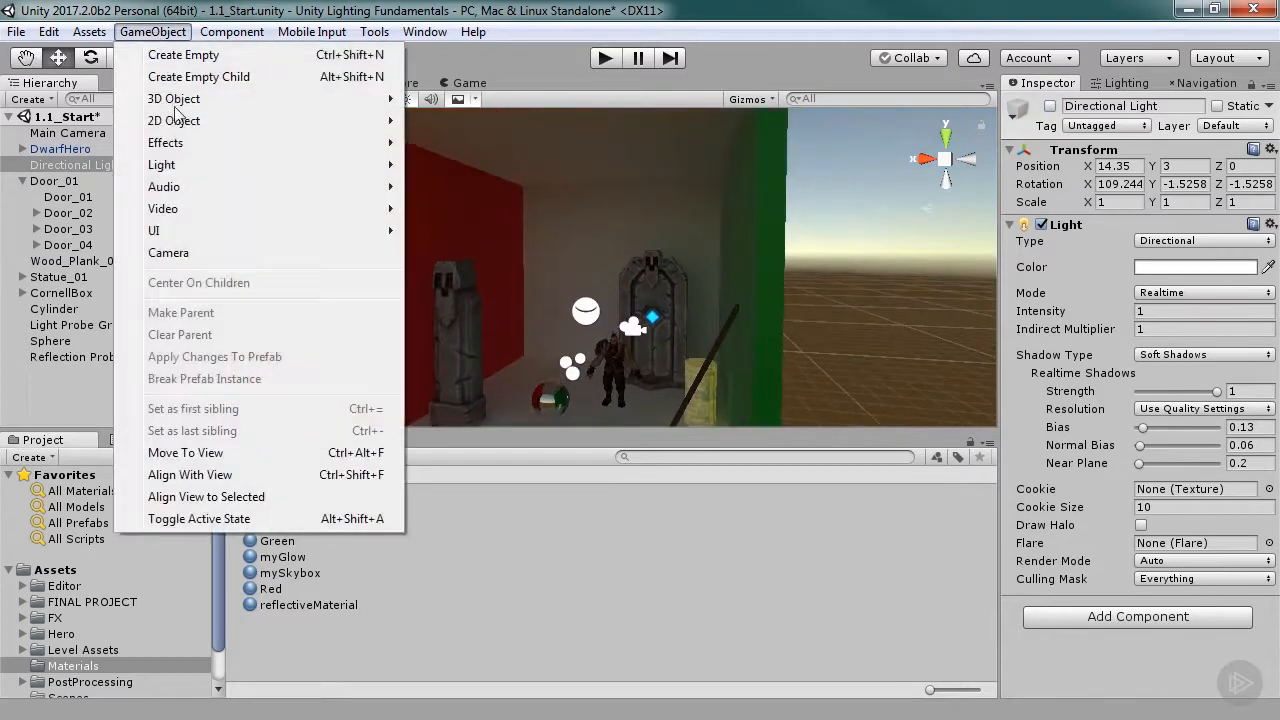
mouse_move(190, 168)
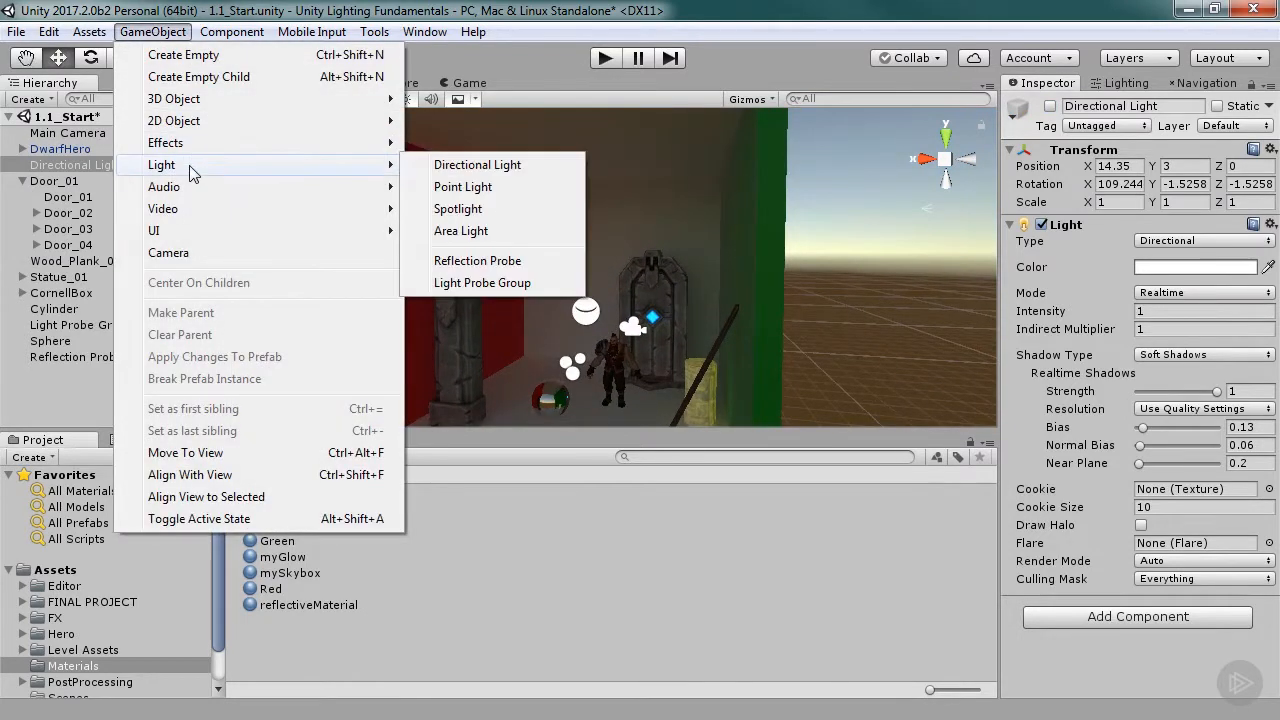
left_click(470, 187)
- Shrink the point light's range to about 7.3 with its sphere gizmo in the scene
right_click_drag(680, 324, 420, 293)
right_click_drag(684, 295, 645, 236, "alt")
left_click_drag(645, 236, 583, 183, "alt")
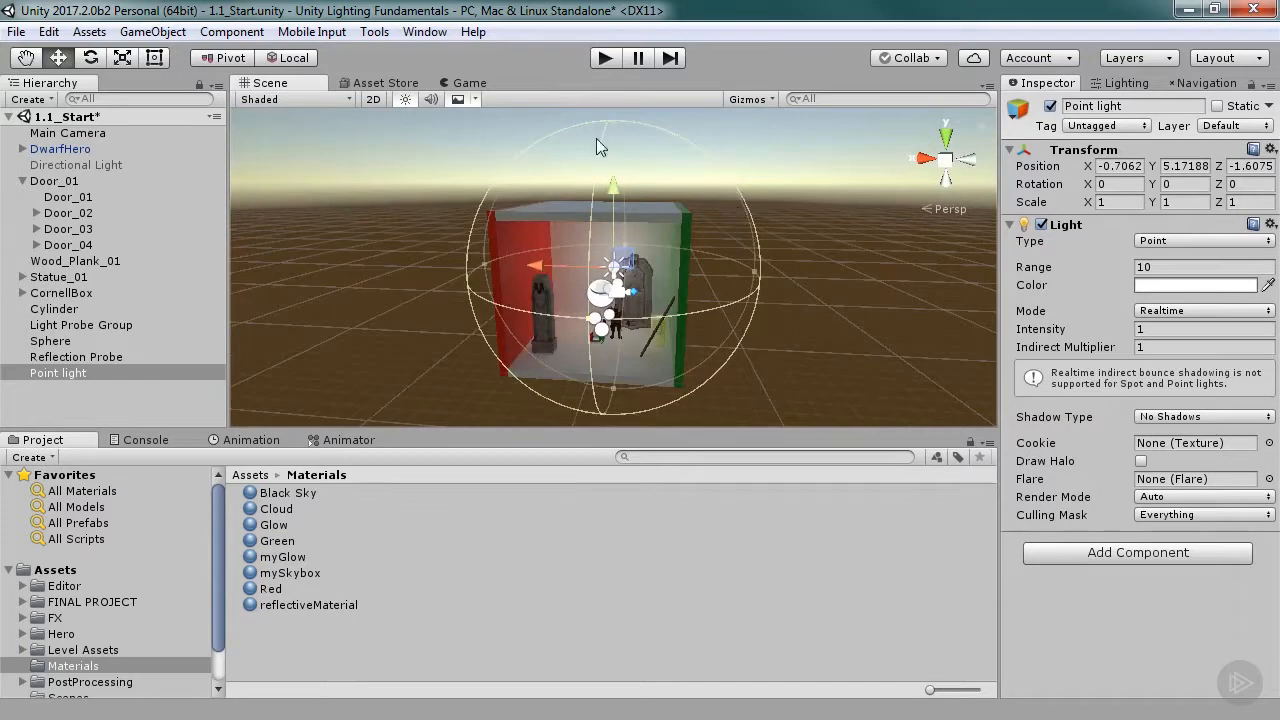
left_click_drag(615, 123, 613, 184)
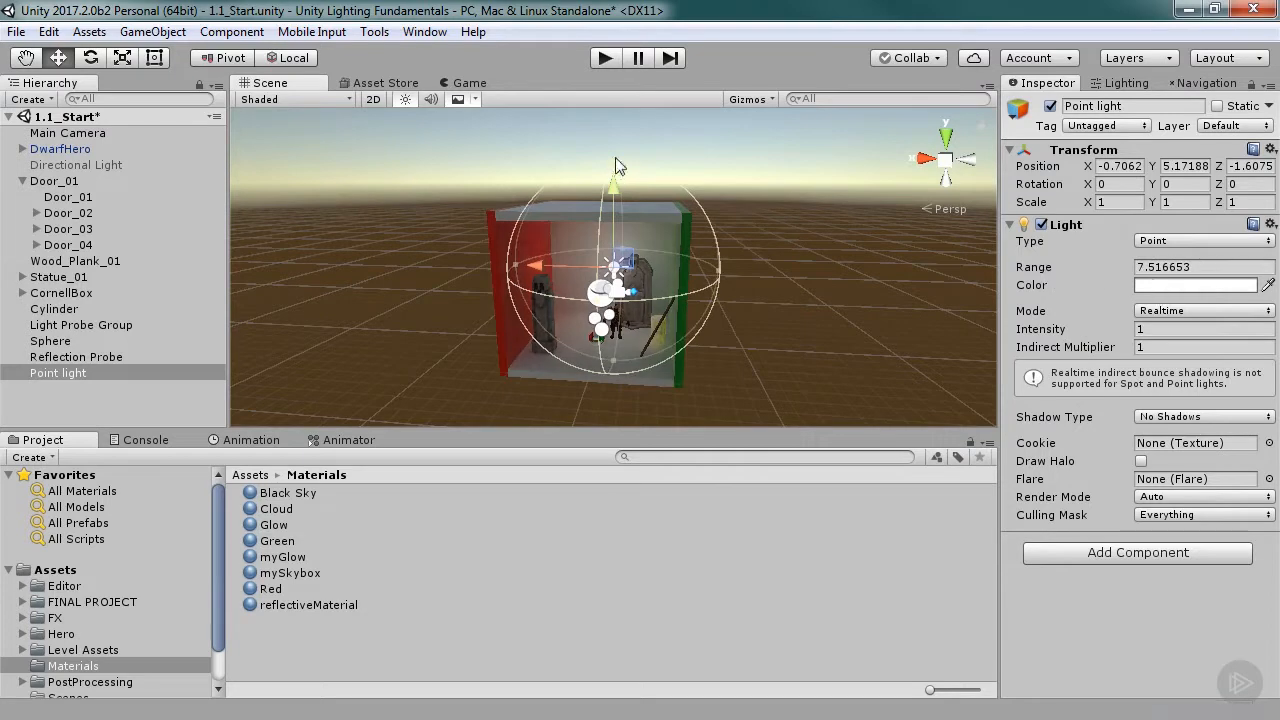
mouse_move(614, 163)
left_mouse_down()
mouse_move(620, 130)
mouse_move(623, 163)
left_mouse_up()
- Move the point light along the X axis towards the red wall, to about X 1.88
right_click_drag(510, 299, 1210, 288, "alt")
left_click_drag(538, 290, 718, 285, "alt")
right_click_drag(722, 257, 566, 243, "alt")
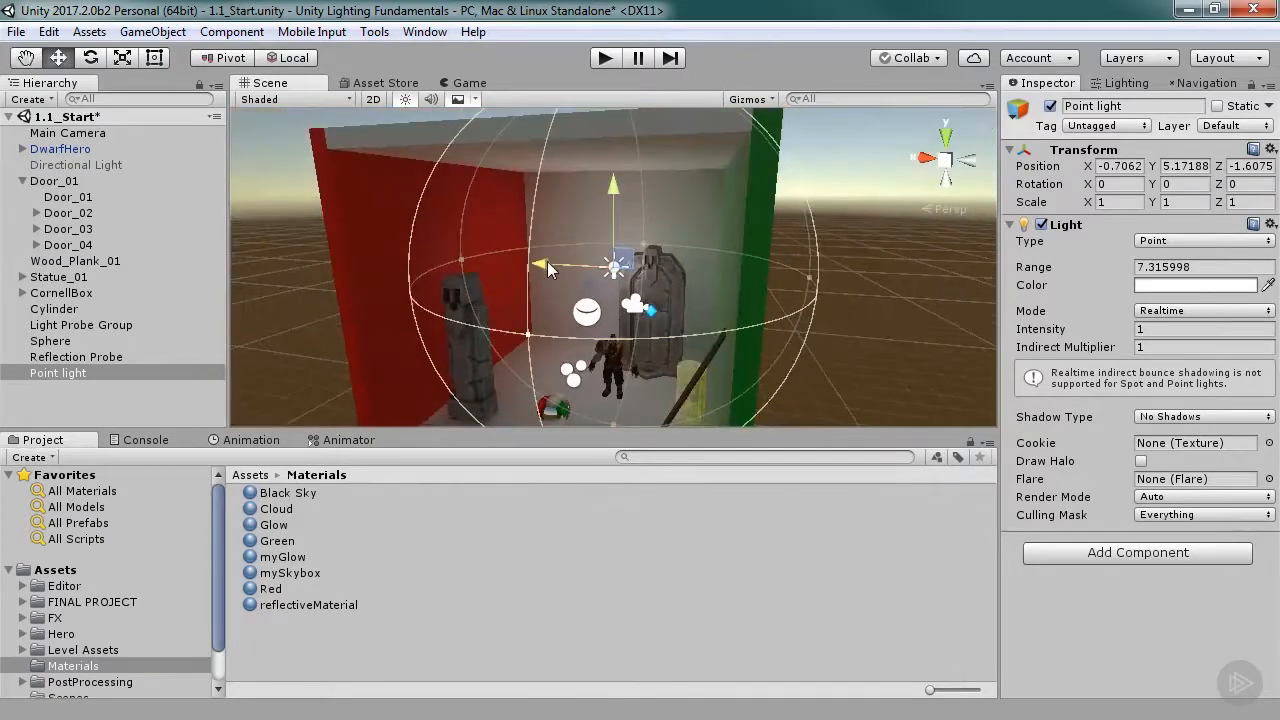
left_click_drag(547, 261, 488, 262)
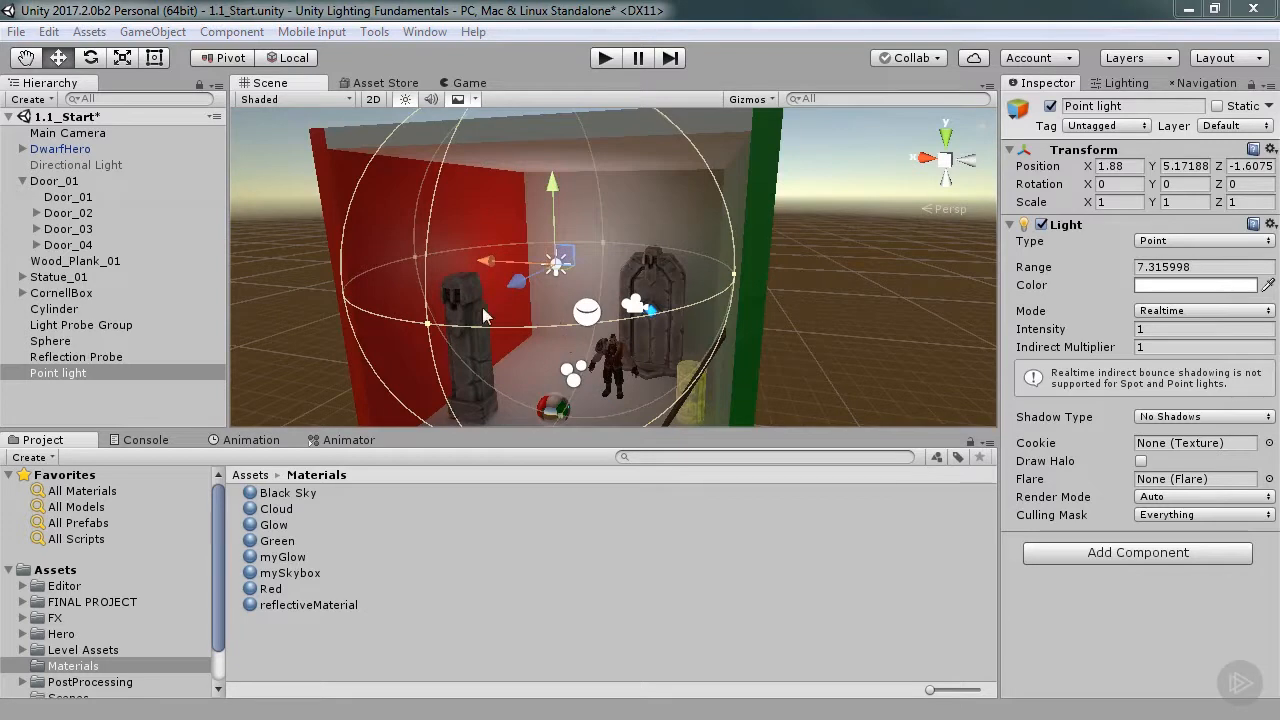
- Move the point light back towards the middle of the room, to about X 0.16
right_click_drag(452, 327, 634, 307, "alt")
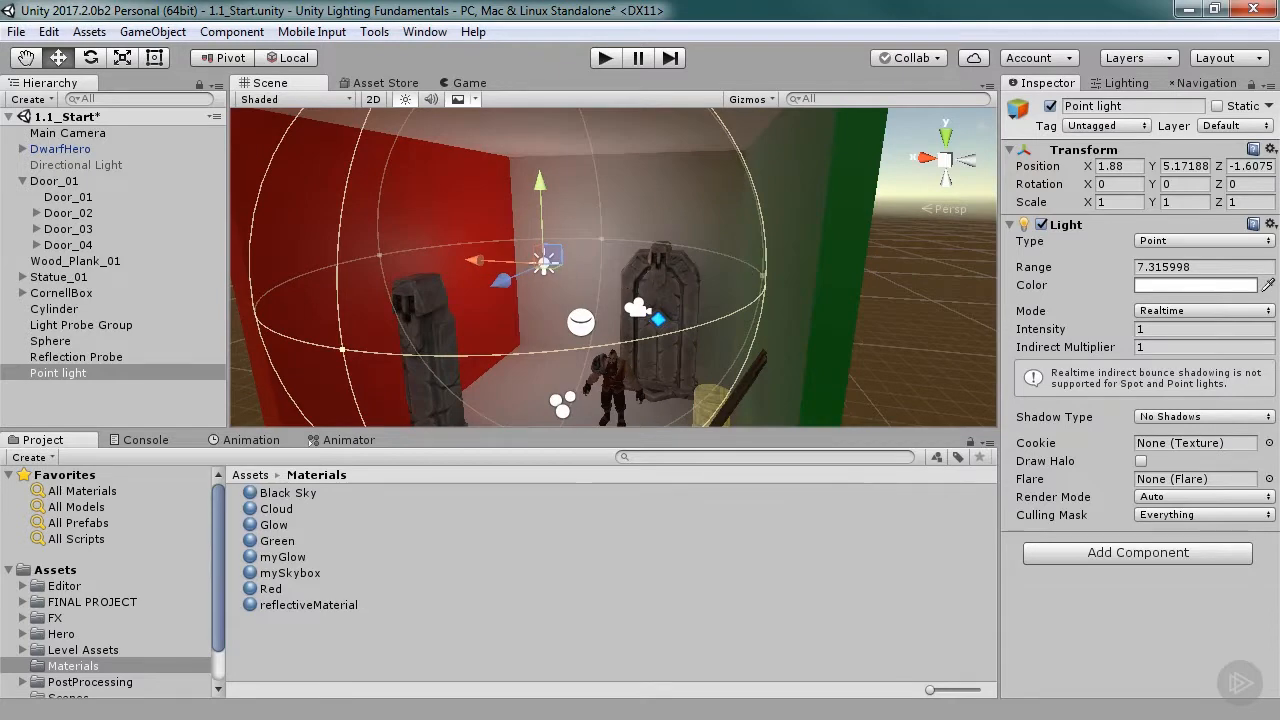
left_click_drag(448, 293, 535, 291, "alt")
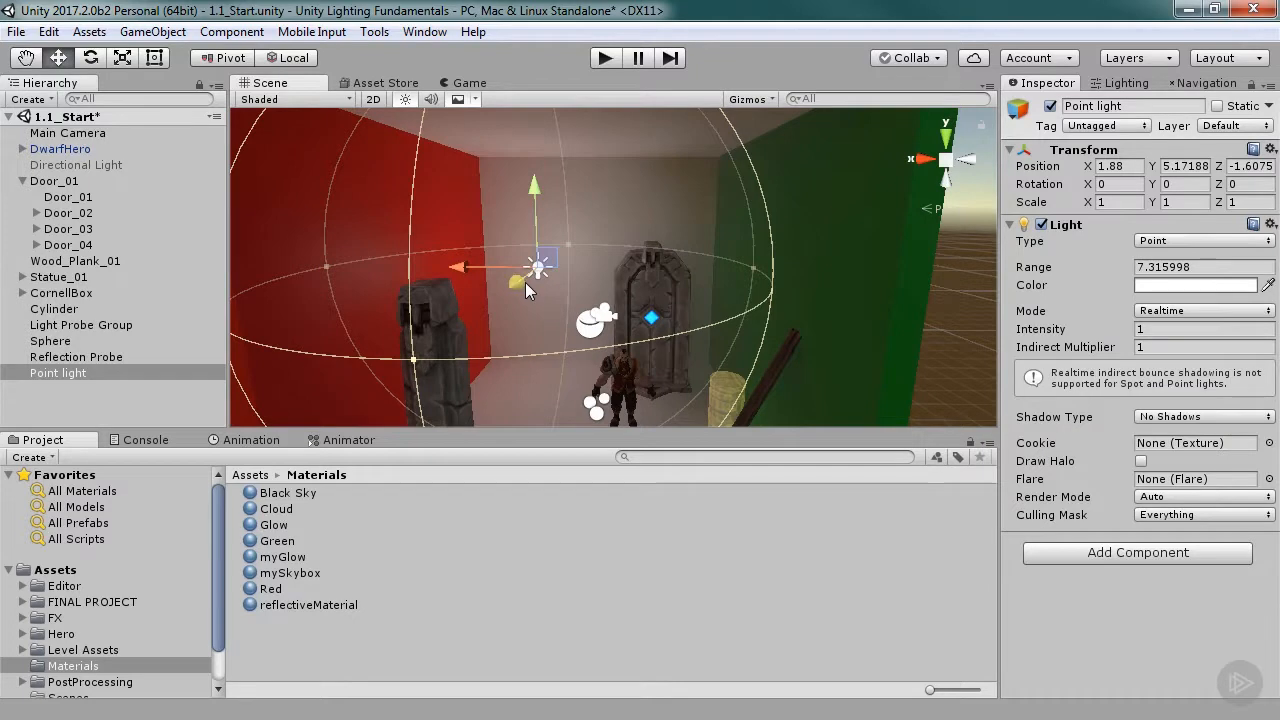
scroll(770, 273, "down", 5)
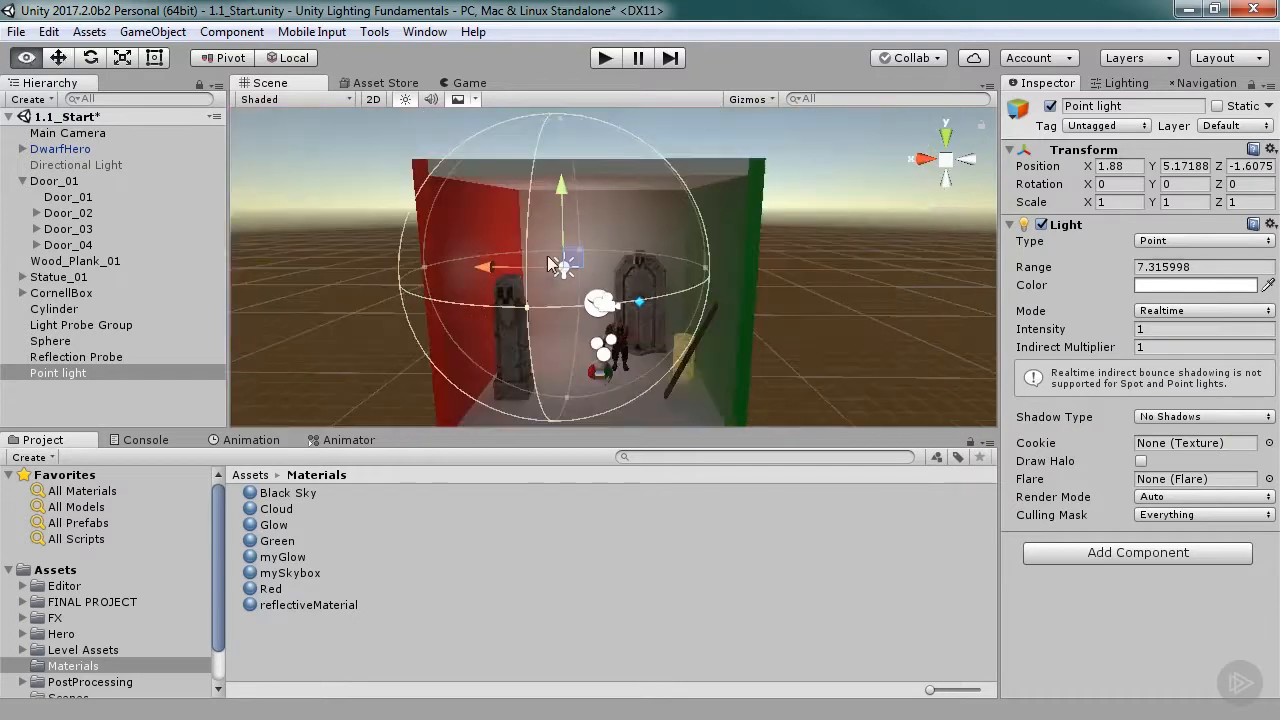
mouse_move(482, 270)
left_mouse_down()
mouse_move(511, 266)
mouse_move(494, 267)
left_mouse_up()
left_click_drag(600, 278, 623, 280, "alt")
left_click_drag(492, 267, 514, 266)
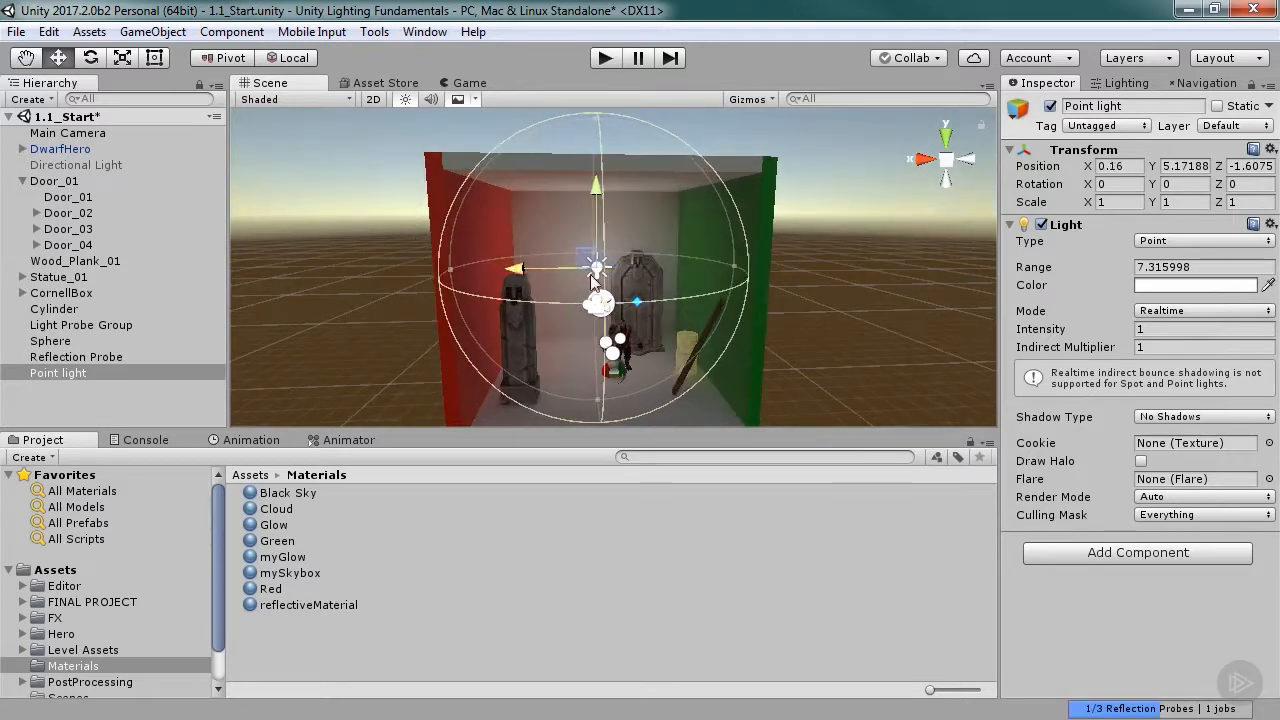
- Move the point light to about Y 3.79, Z -0.55 and reduce its range to about 5.1
left_click_drag(597, 119, 450, 237)
left_click_drag(548, 311, 538, 317)
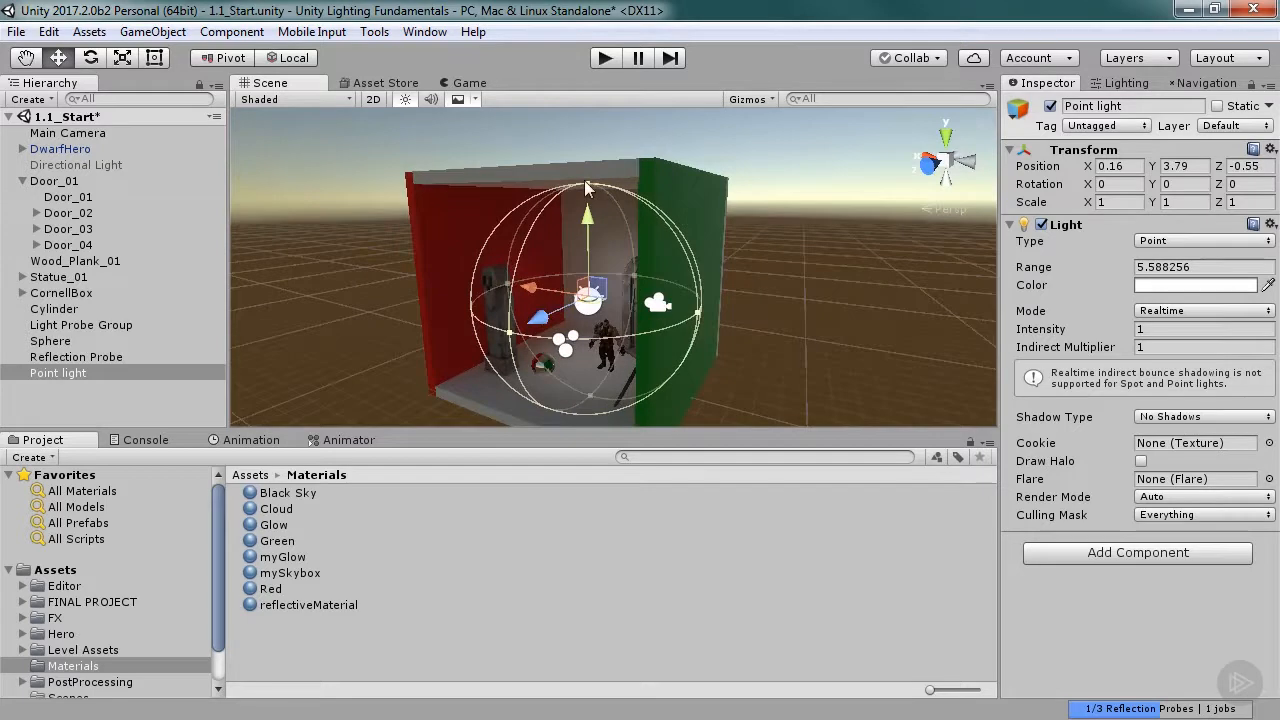
left_click_drag(587, 186, 587, 193)
left_click_drag(435, 256, 607, 250, "alt")
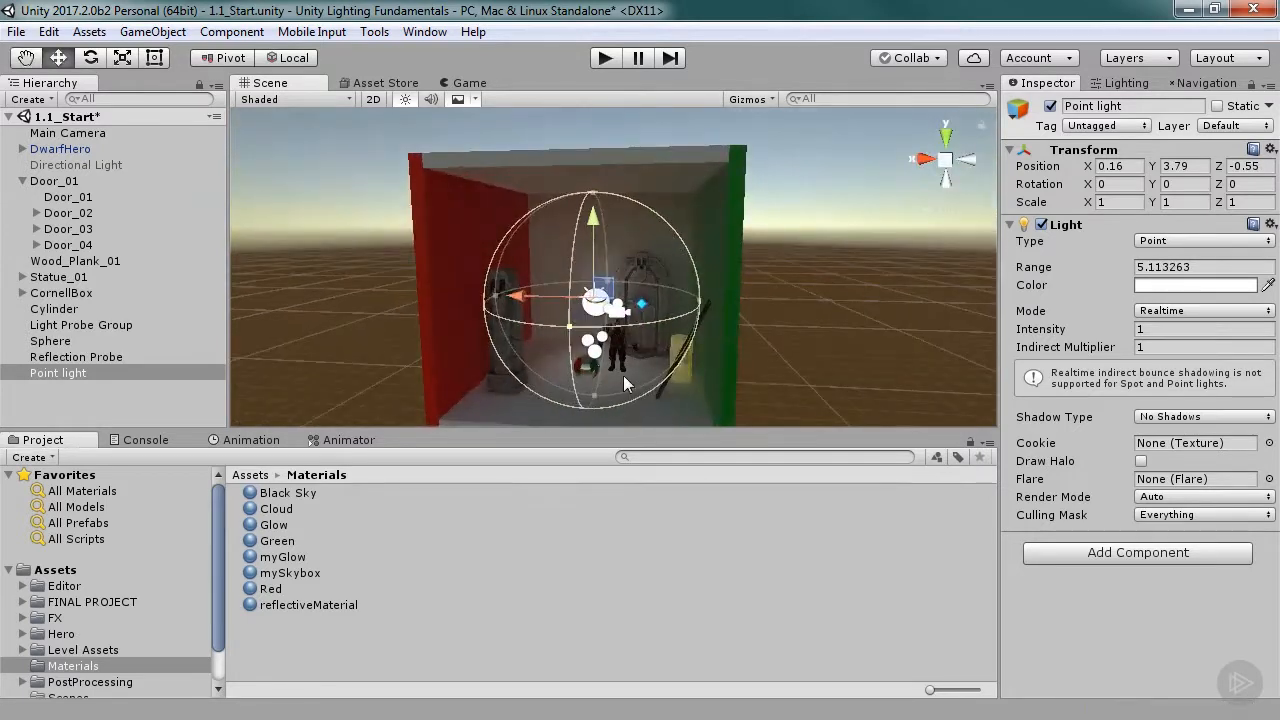
- Set the point light's color to pure red (FF0000)
left_click_drag(792, 256, 509, 397, "alt")
right_click_drag(470, 384, 835, 428, "alt")
middle_click_drag(650, 415, 648, 235, "alt")
left_click_drag(648, 235, 538, 374, "alt")
left_click(540, 374)
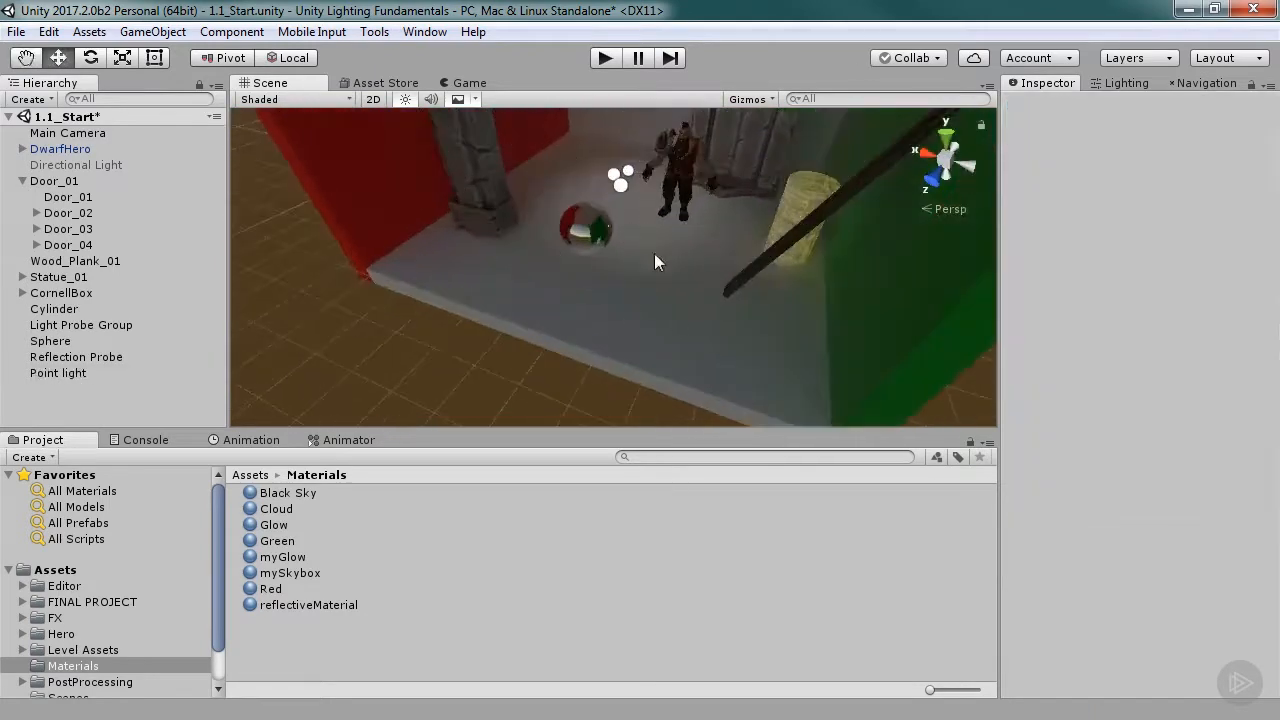
double_click(42, 372)
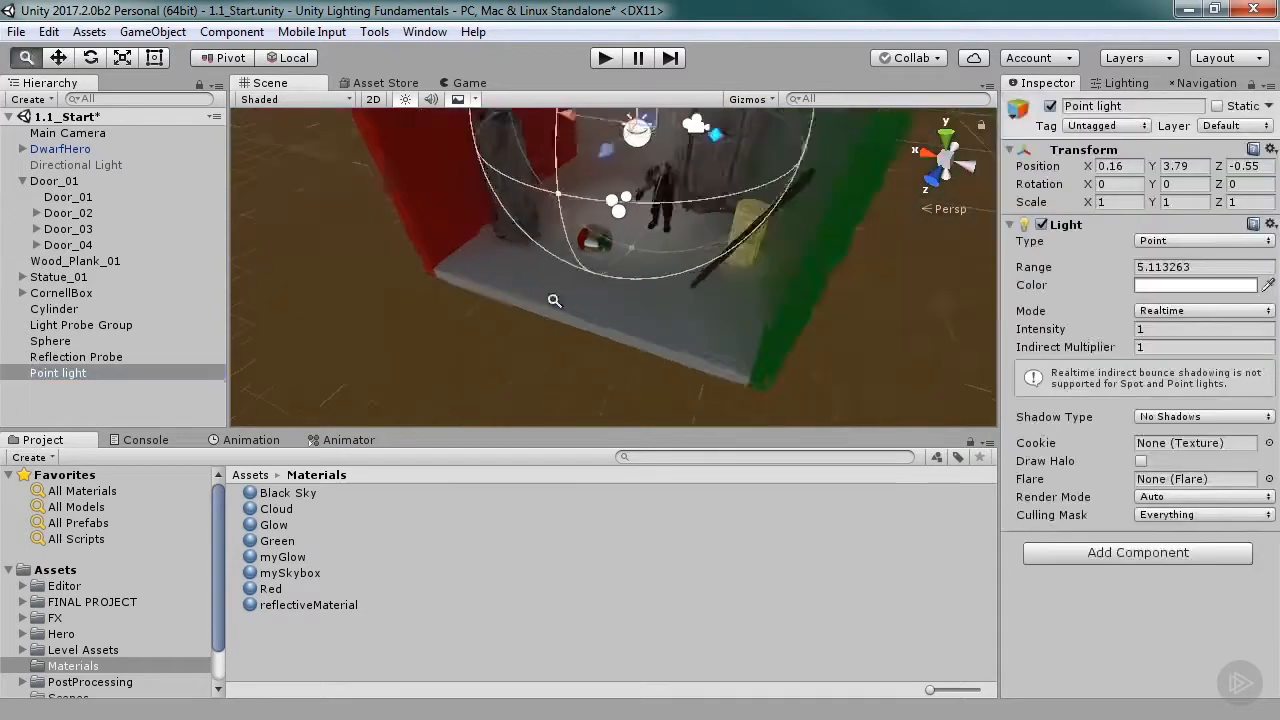
left_click(1158, 285)
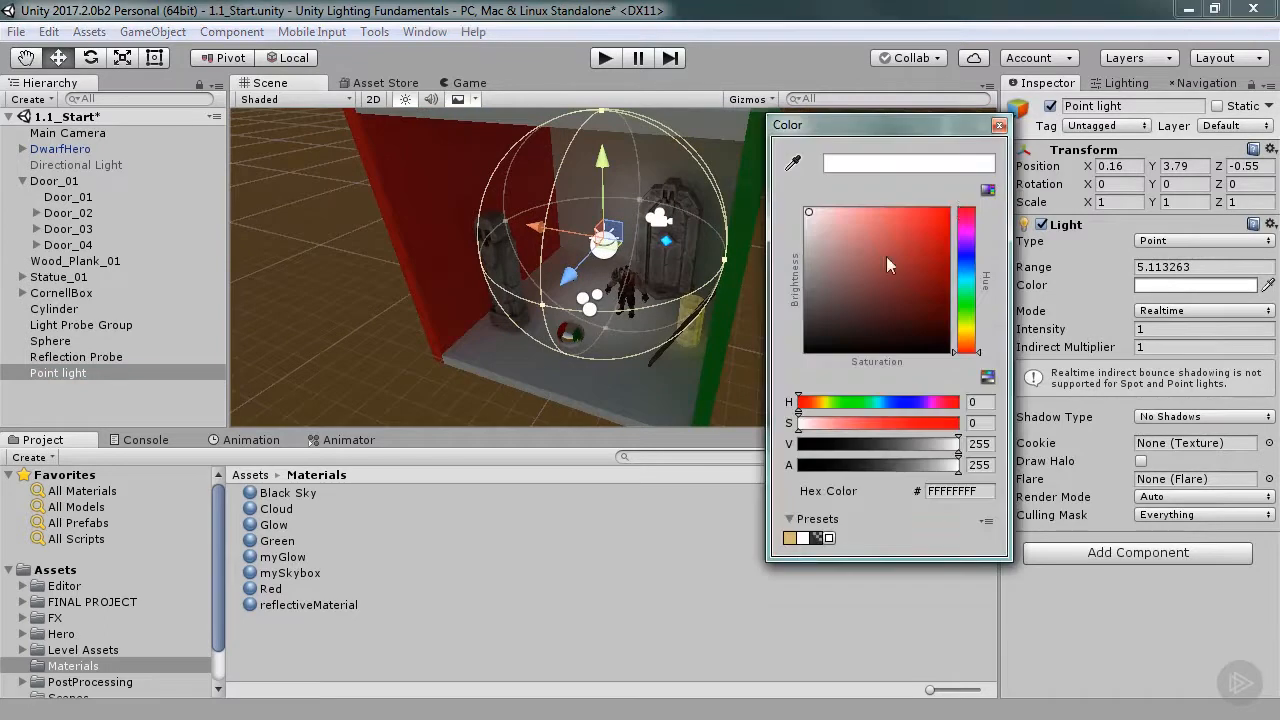
left_click(946, 213)
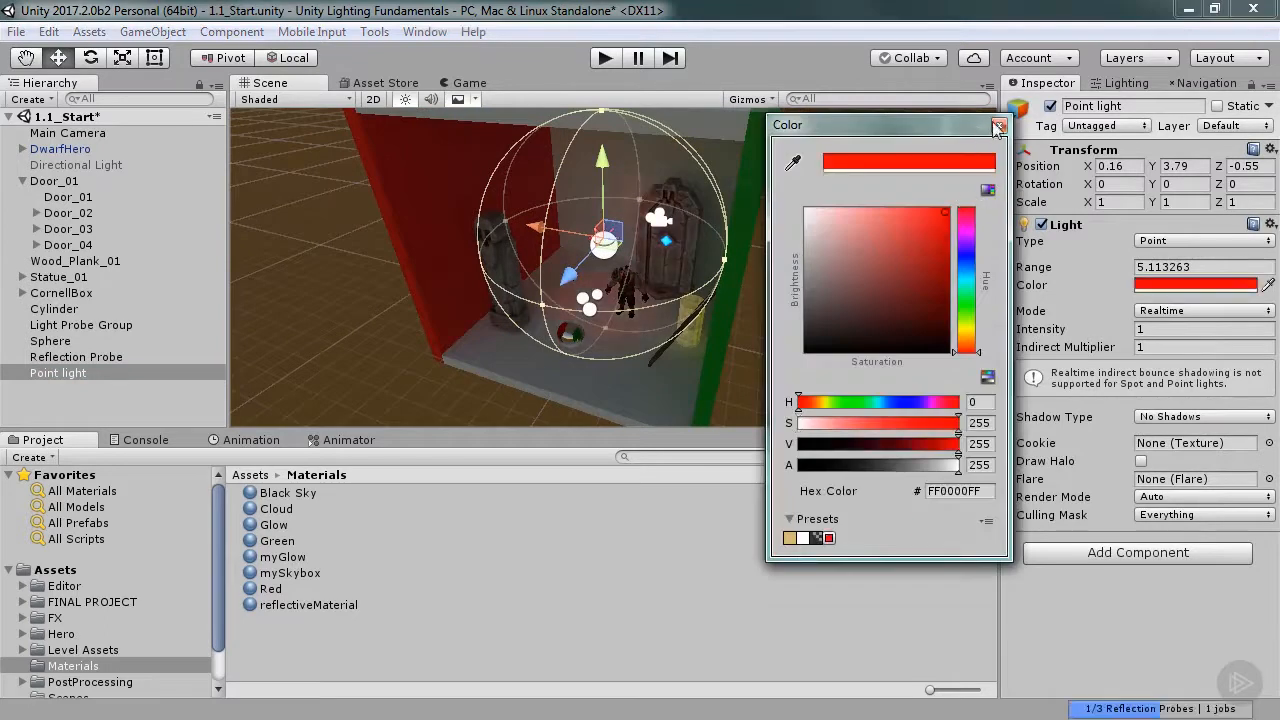
left_click(998, 124)
- Deselect the point light and inspect how its red light falls on the floor, statue, character and door
left_click(87, 398)
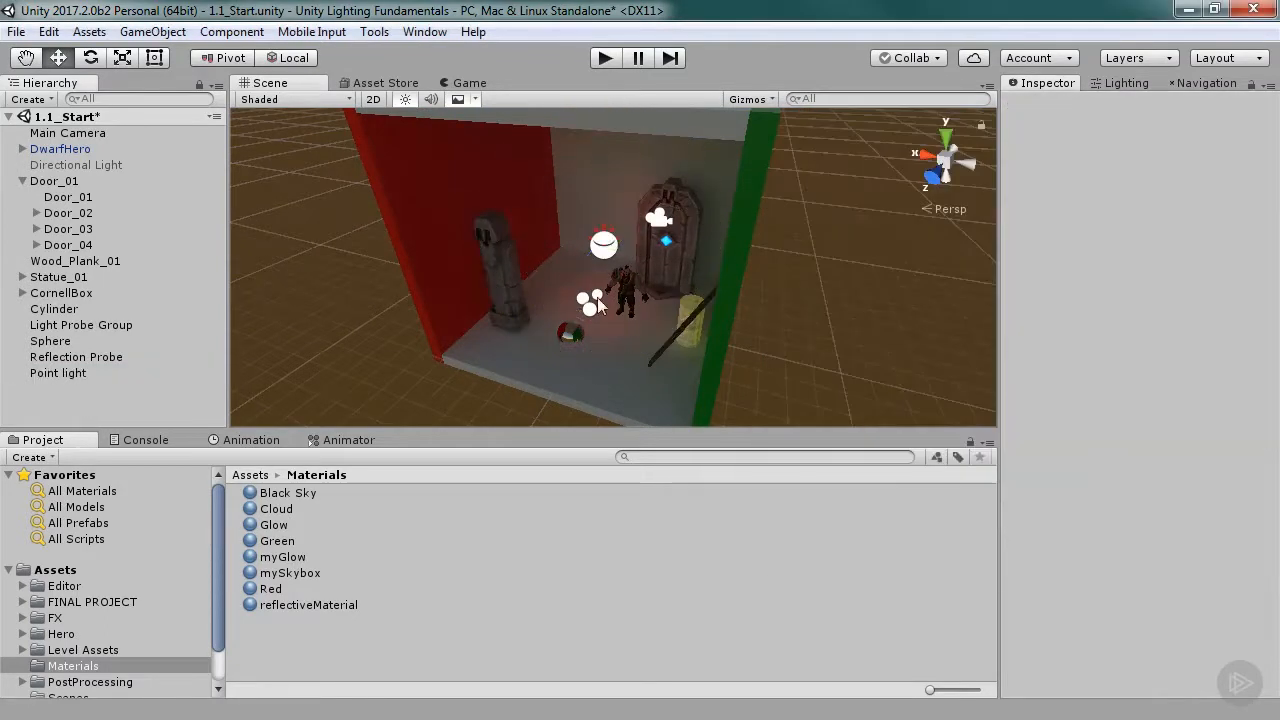
scroll(577, 278, "up", 5, "alt")
left_click_drag(577, 278, 668, 312, "alt")
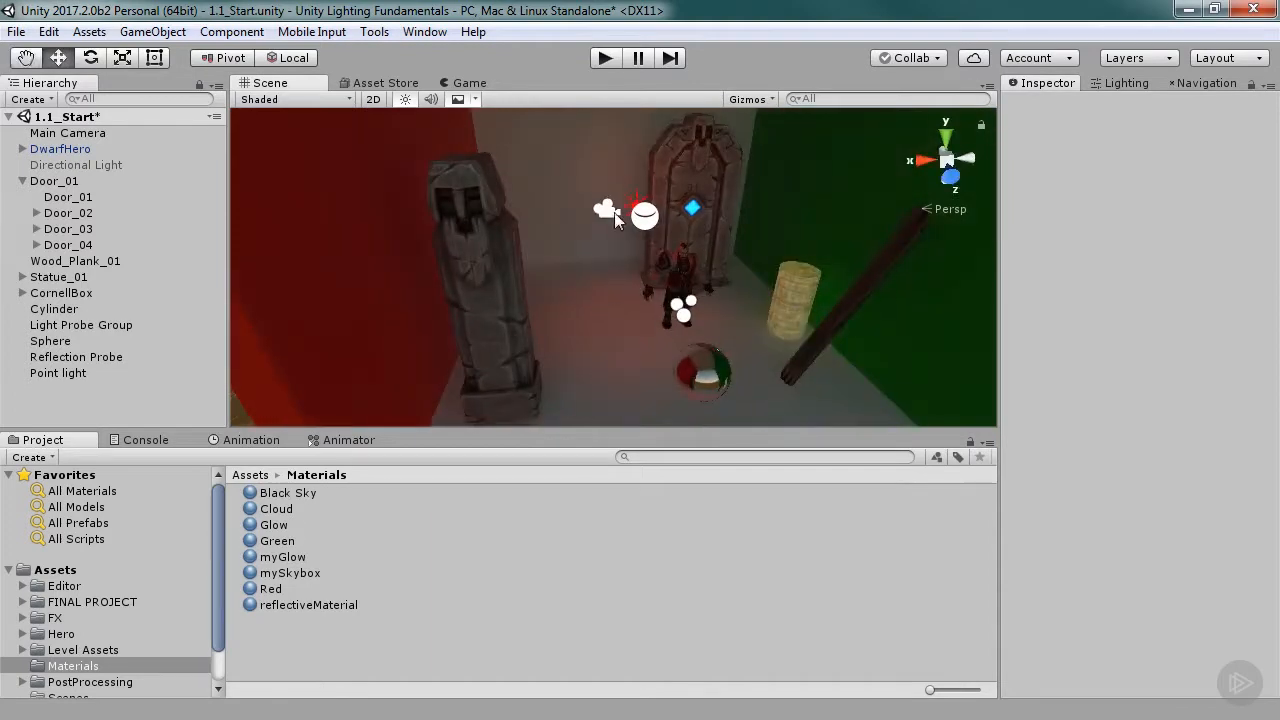
left_click_drag(613, 168, 617, 132, "alt")
middle_click_drag(617, 132, 634, 216, "alt")
right_click_drag(634, 216, 636, 246, "alt")
left_click_drag(636, 246, 532, 266, "alt")
- Select the point light and enlarge its range to about 8.6 with the sphere gizmo
left_click(58, 373)
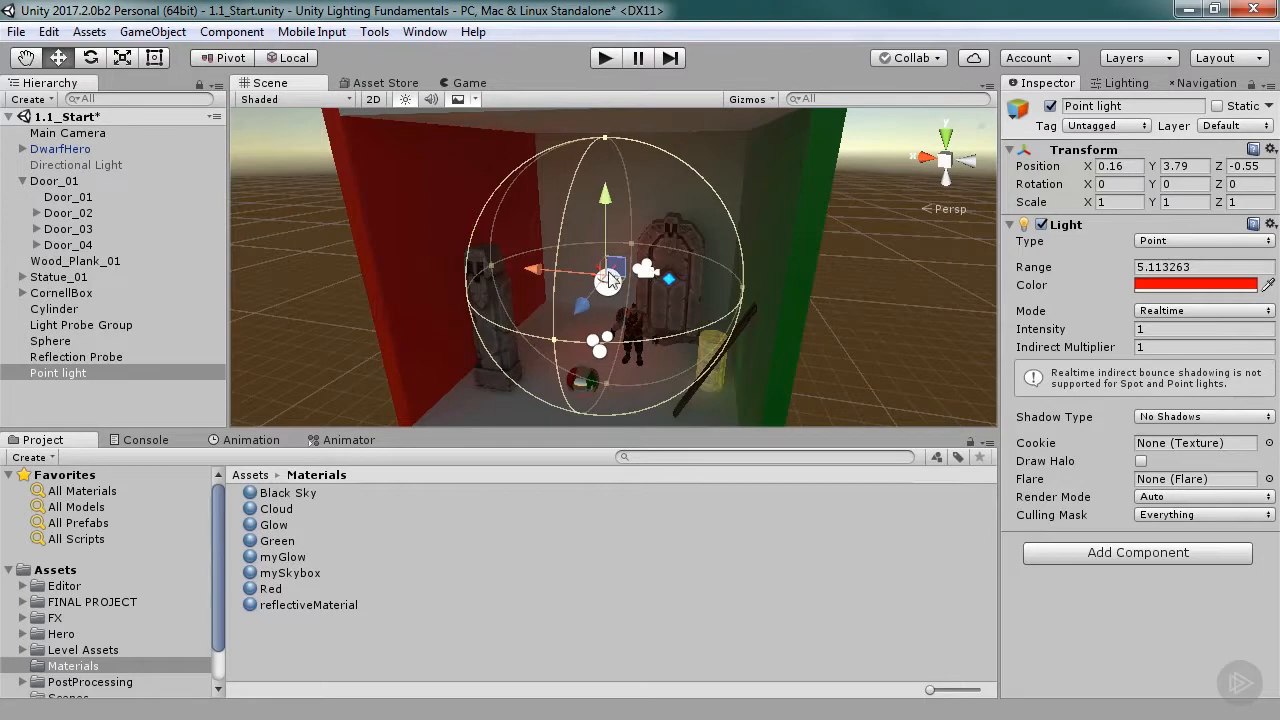
left_click_drag(630, 296, 600, 277, "alt")
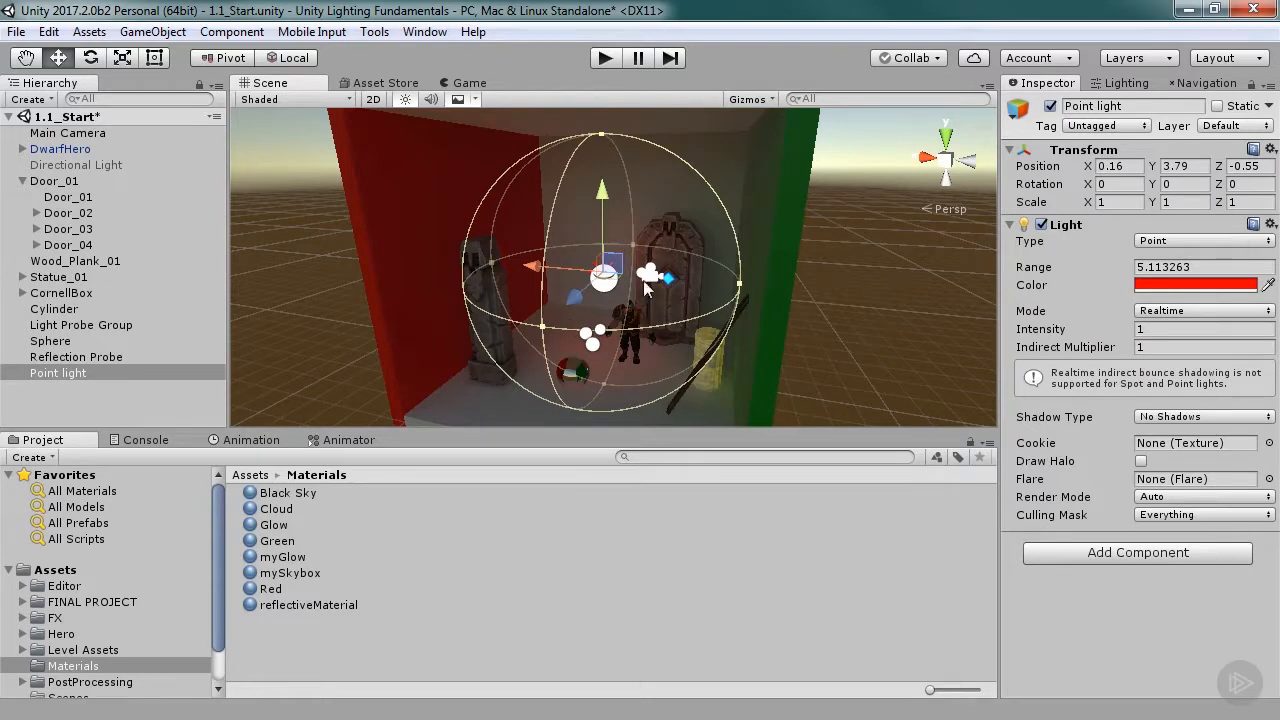
left_click_drag(739, 283, 843, 282)
- Move the point light close to the floor near the statue, at about X 1.8, Y 1.05
left_click_drag(505, 305, 688, 266, "alt")
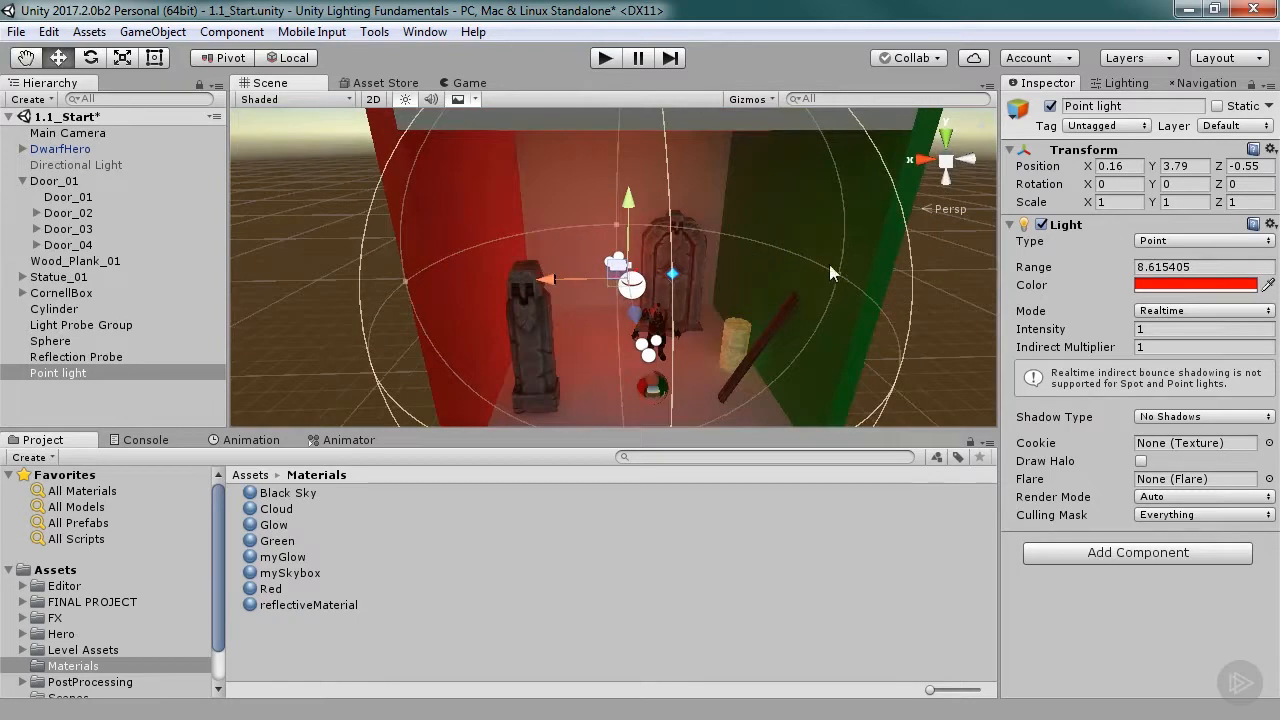
left_click_drag(858, 311, 501, 220, "alt")
left_click_drag(533, 263, 496, 250)
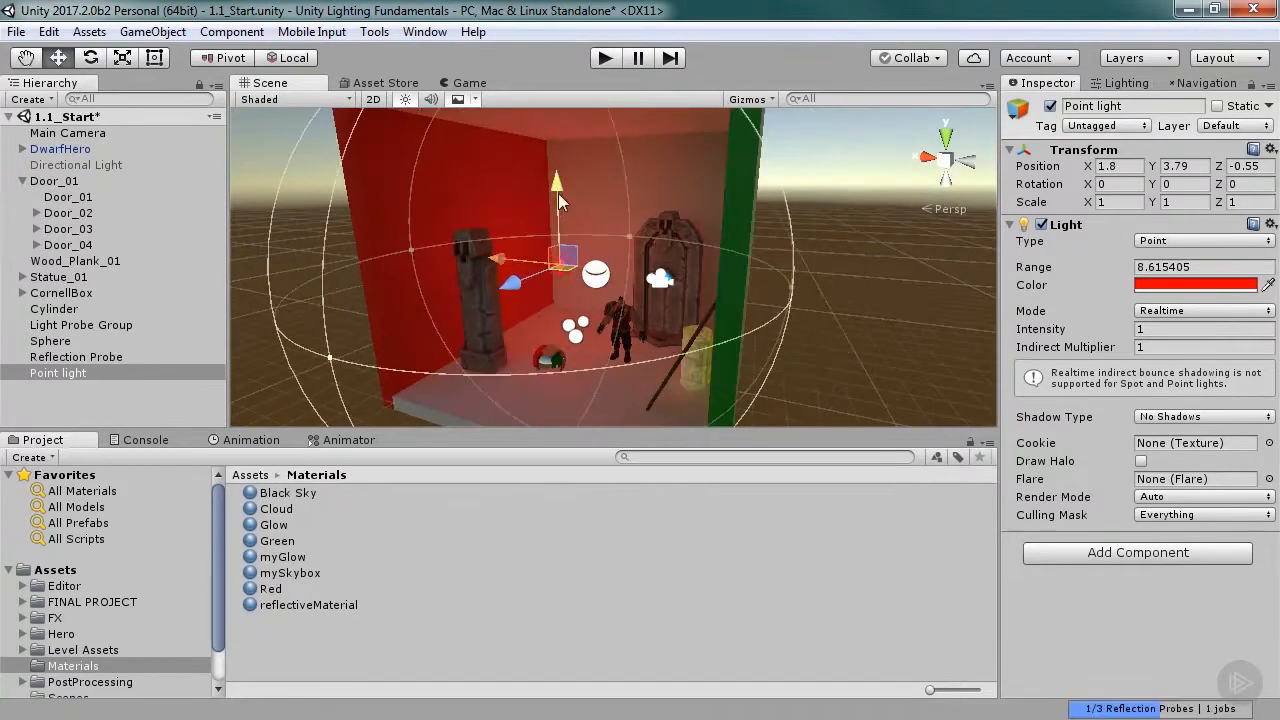
left_click_drag(556, 186, 559, 250)
- Raise the point light's intensity to 1.45 and its indirect multiplier to 1.45
right_click_drag(513, 358, 775, 325, "alt")
middle_click_drag(496, 381, 591, 257, "alt")
left_click_drag(591, 257, 669, 252, "alt")
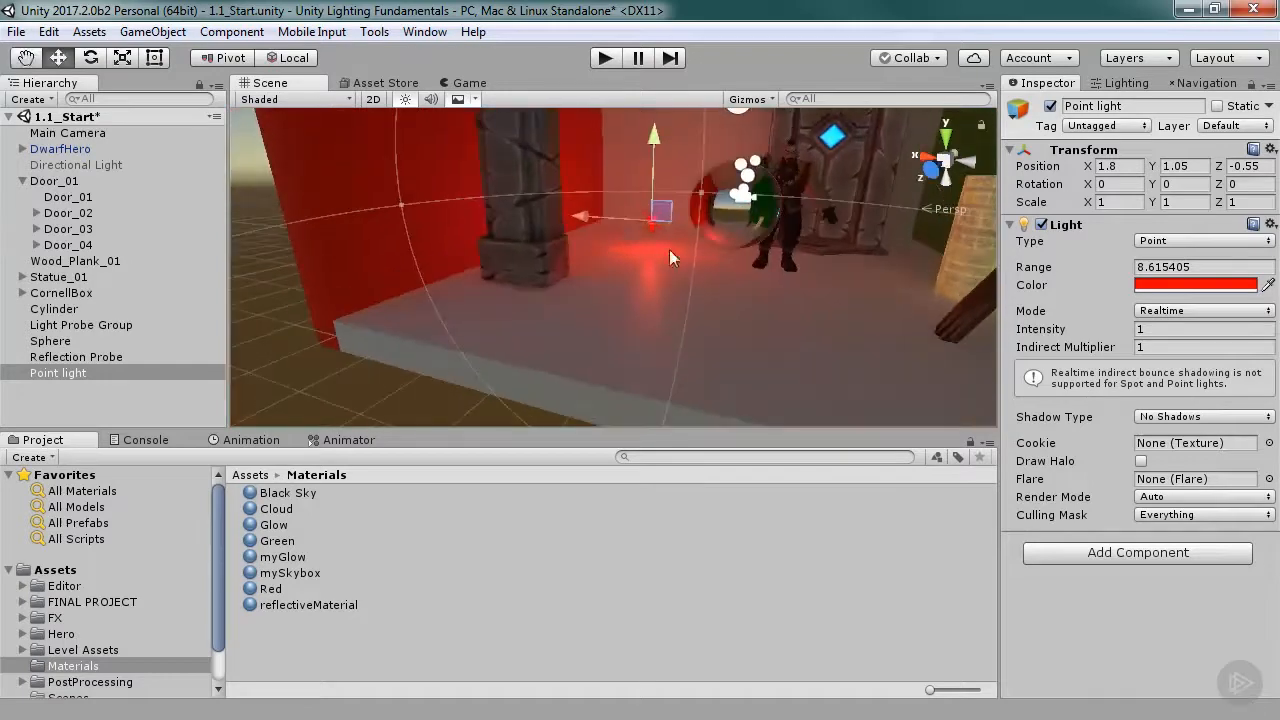
right_click_drag(769, 252, 628, 196, "alt")
middle_click_drag(628, 206, 622, 380, "alt")
left_click_drag(622, 380, 628, 106, "alt")
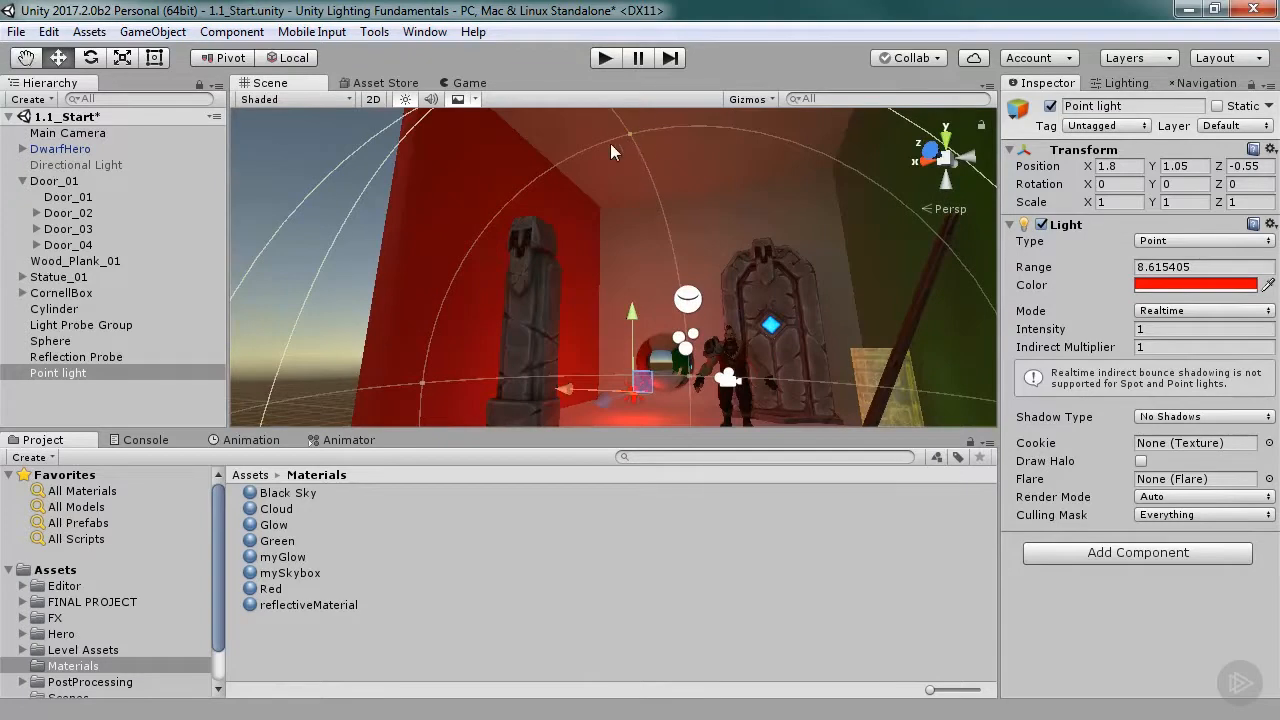
key("f")
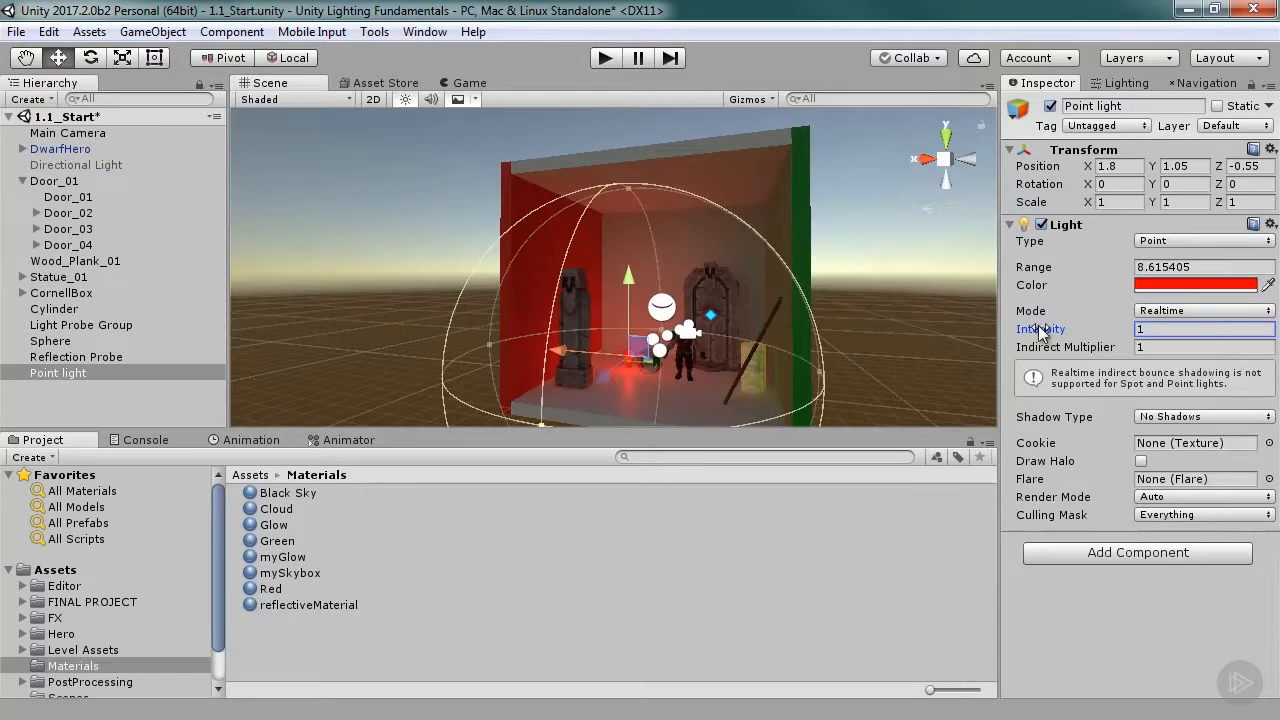
mouse_move(1047, 327)
left_mouse_down()
mouse_move(1080, 329)
mouse_move(1070, 322)
left_mouse_up()
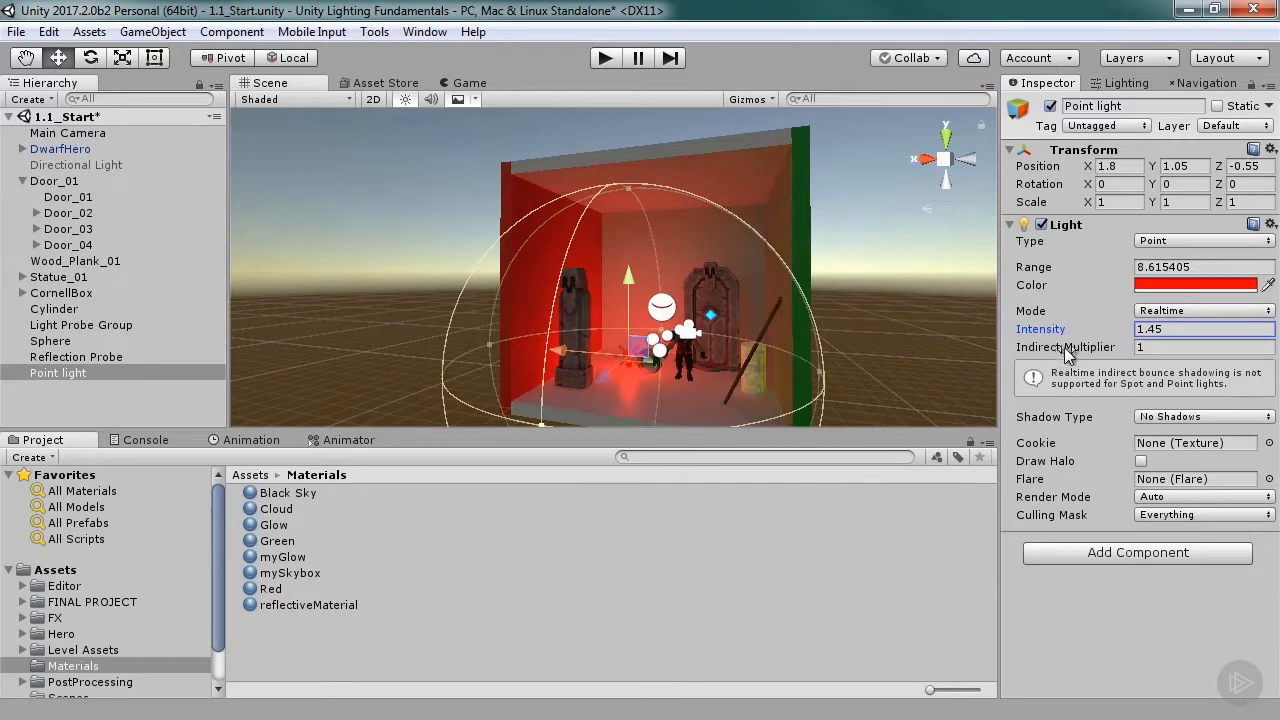
left_click_drag(1058, 357, 1006, 381)
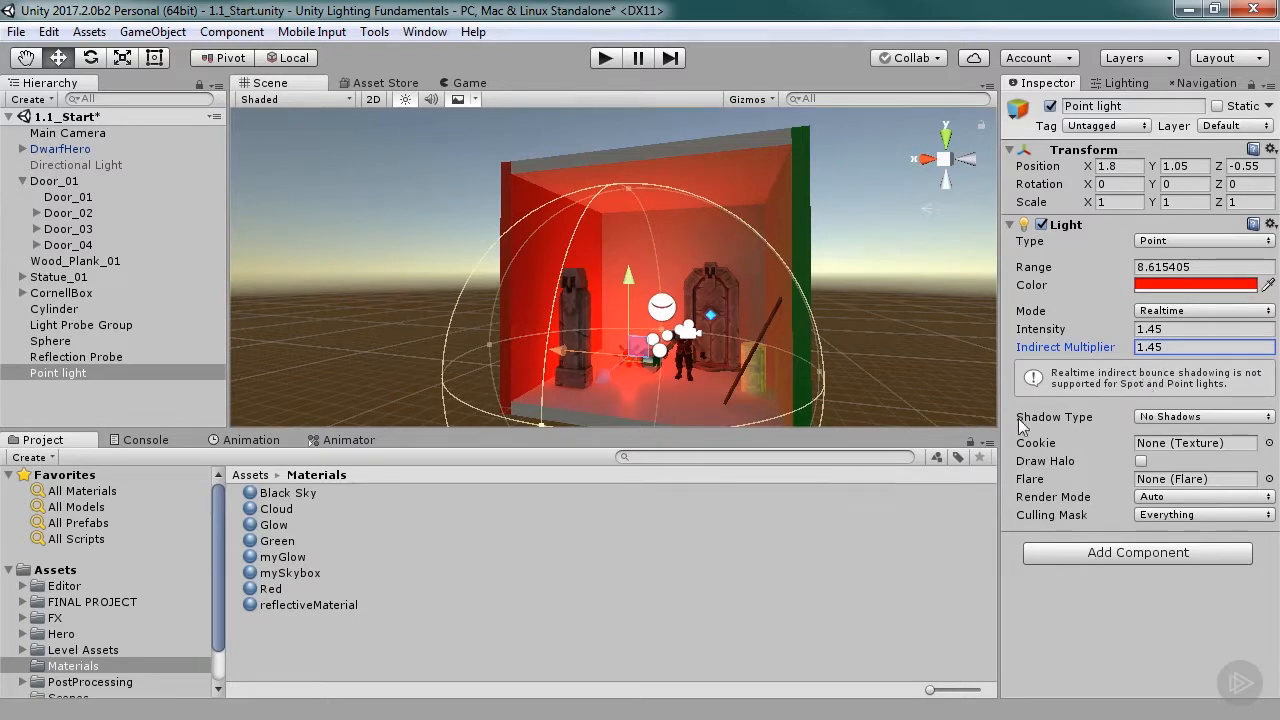
- Set the point light's shadow type to Soft Shadows and check the shadows inside the room
left_click(1192, 418)
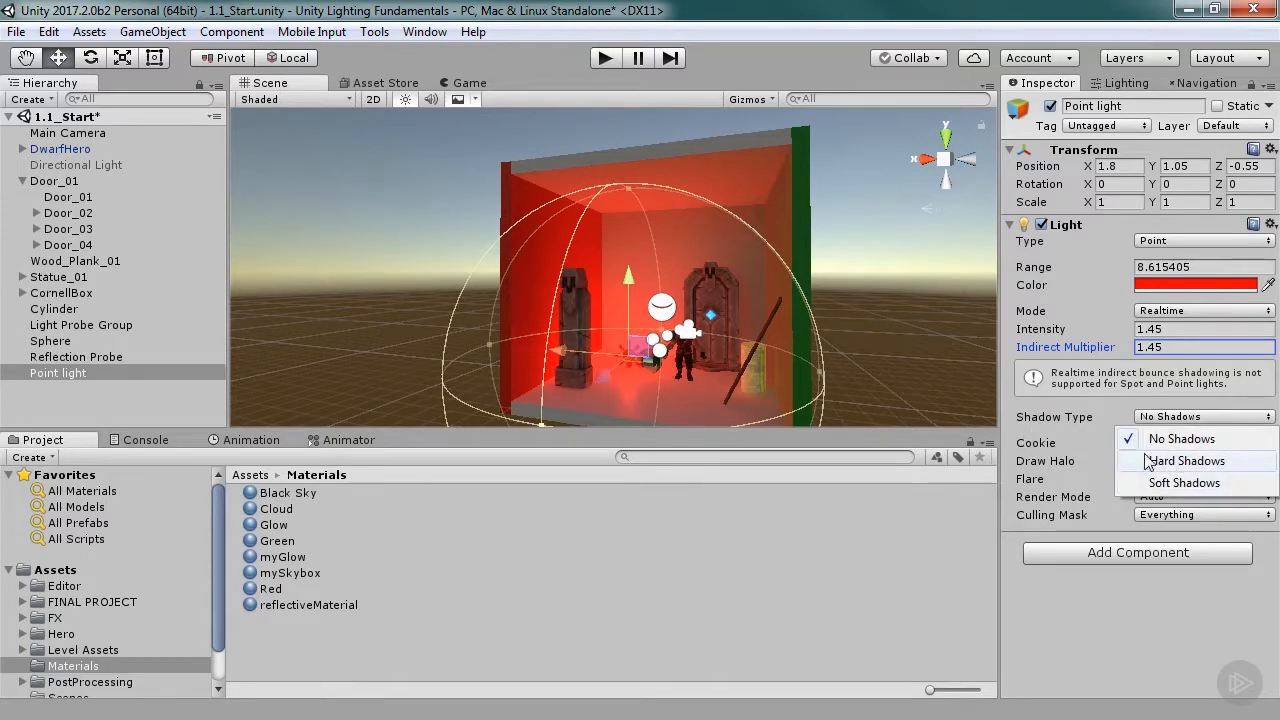
left_click(1160, 484)
left_click_drag(860, 342, 830, 346, "alt")
scroll(828, 340, "up", 3)
middle_click_drag(826, 325, 755, 202)
- Switch the point light's shadow type to Hard Shadows and move it up to about X -0.25, Y 6.35
left_click(1170, 413)
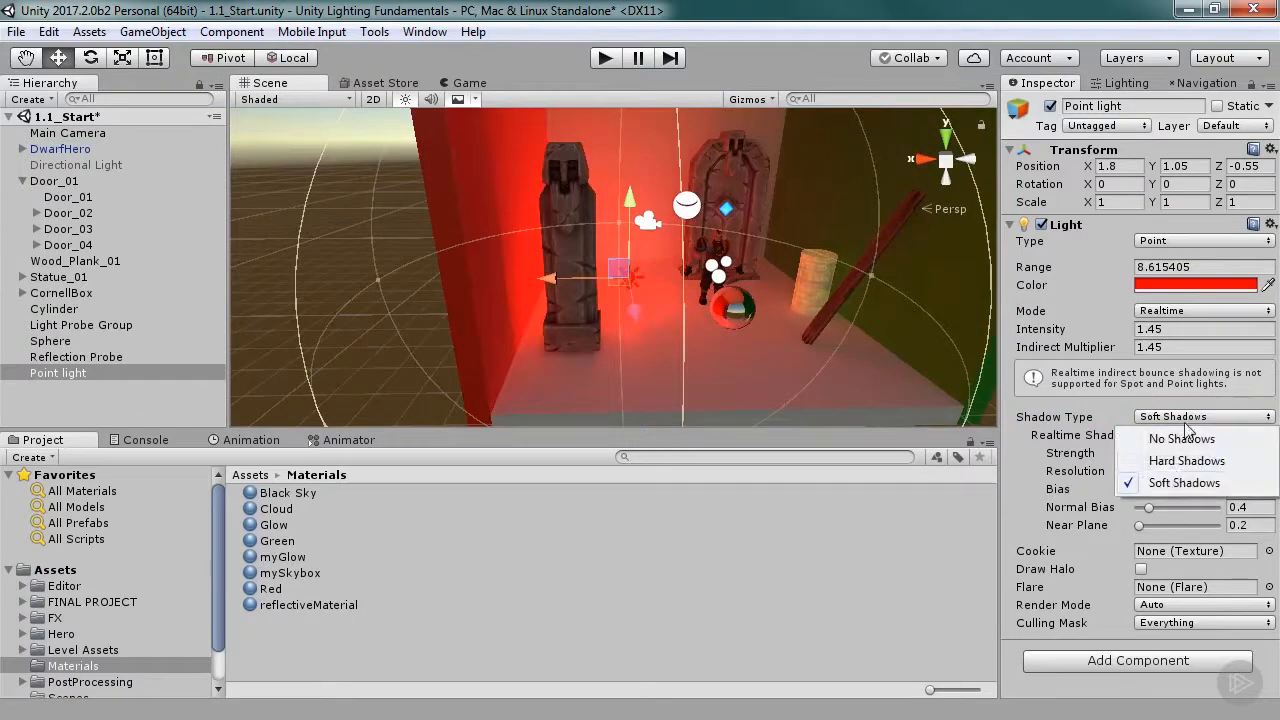
left_click(1170, 458)
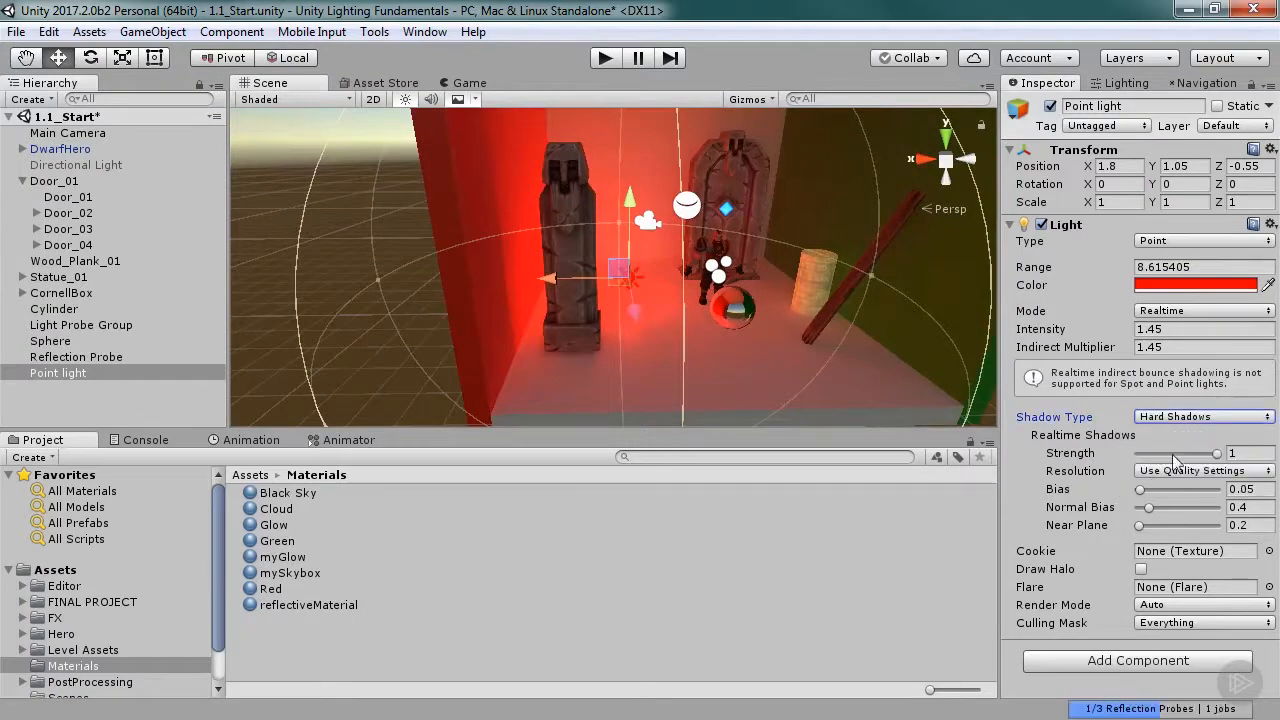
left_click_drag(838, 332, 590, 268, "alt")
left_click_drag(668, 192, 670, 87)
left_click_drag(660, 150, 623, 230, "alt")
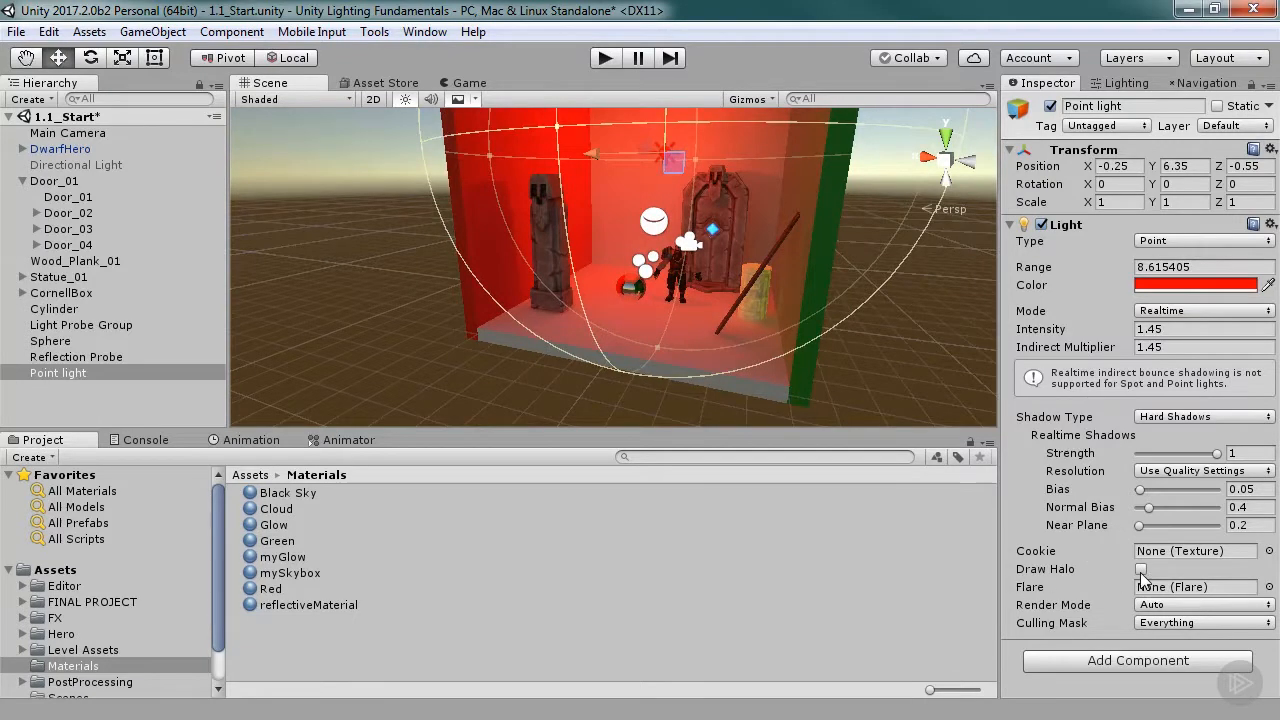
- Enable Draw Halo on the point light and view the halo from different sides of the room
left_click(1141, 570)
left_click_drag(817, 306, 880, 292, "alt")
right_click_drag(800, 289, 772, 135, "alt")
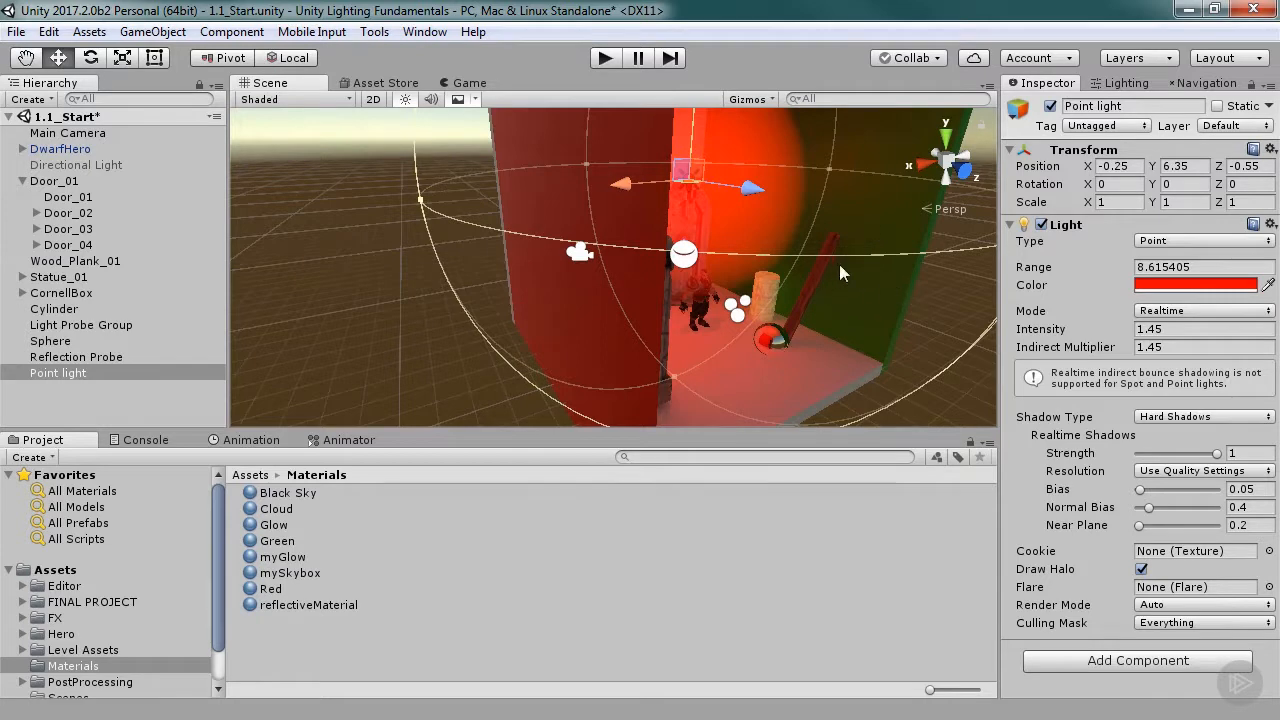
left_click_drag(884, 228, 680, 240, "alt")
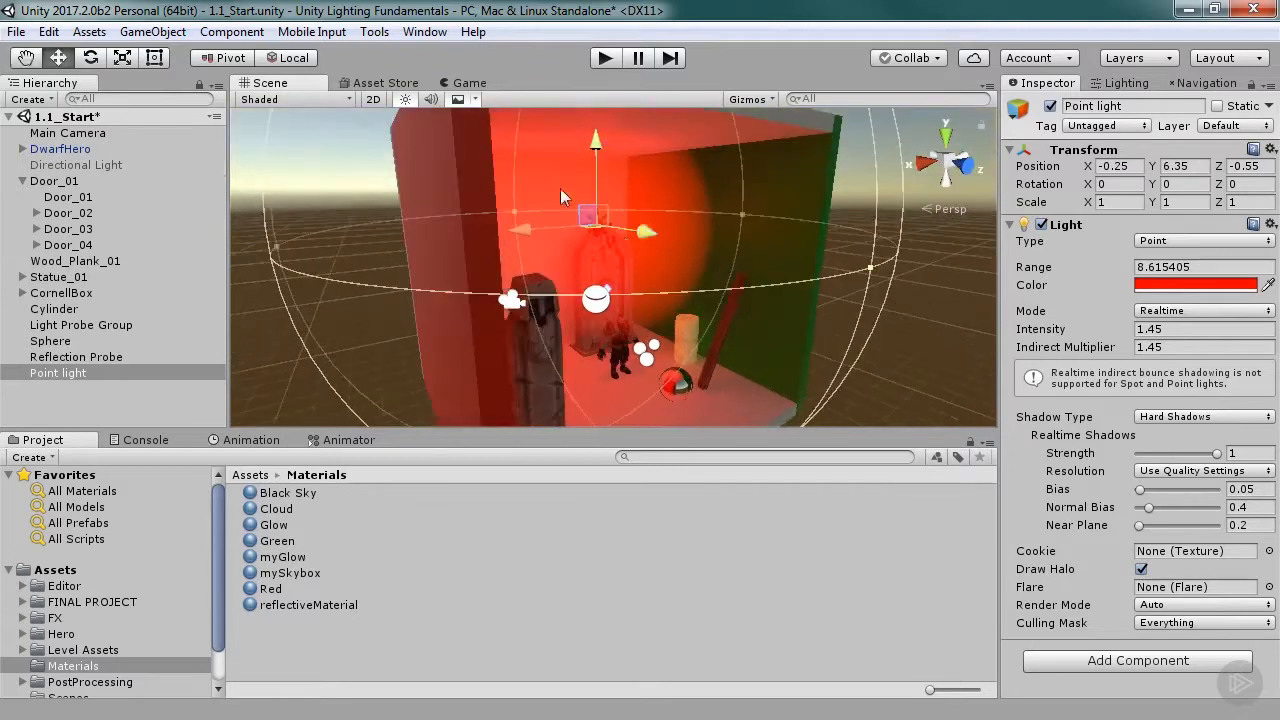
- Change the point light's color to blue (0900FF) and reduce its range to about 6.7
left_click(1196, 286)
left_click_drag(1043, 285, 877, 276)
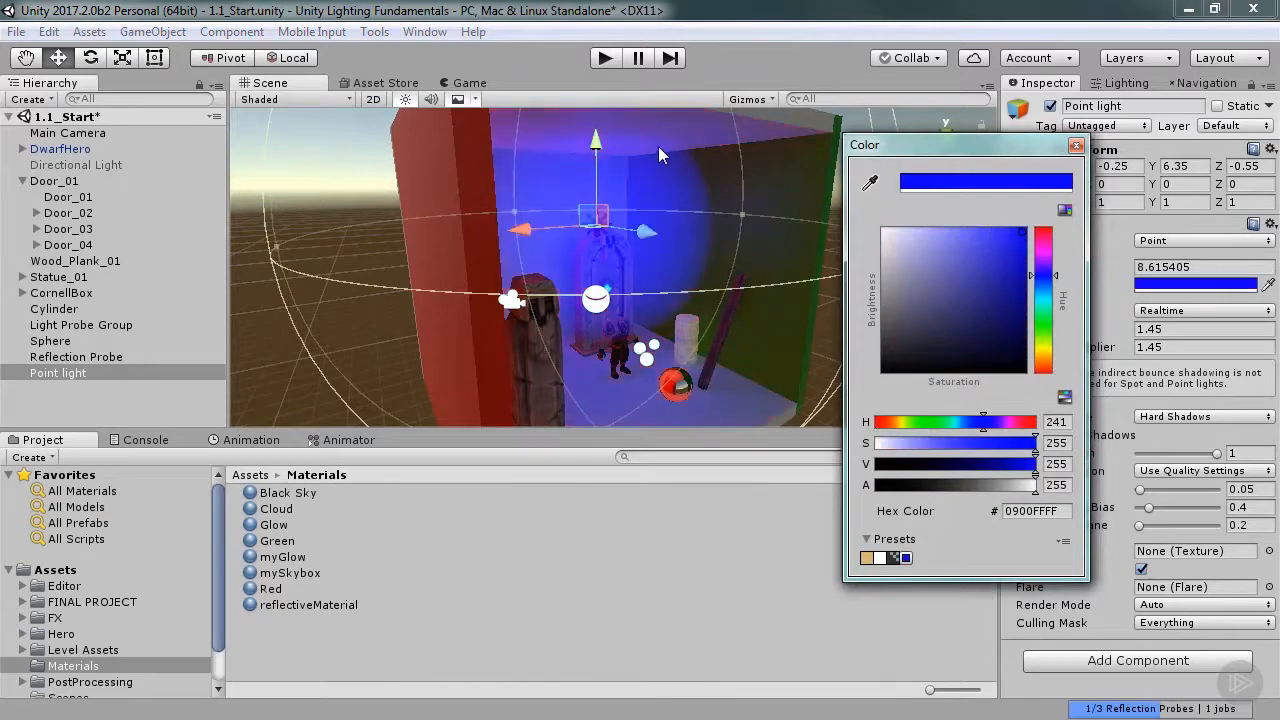
left_click(1076, 145)
left_click_drag(869, 266, 758, 250)
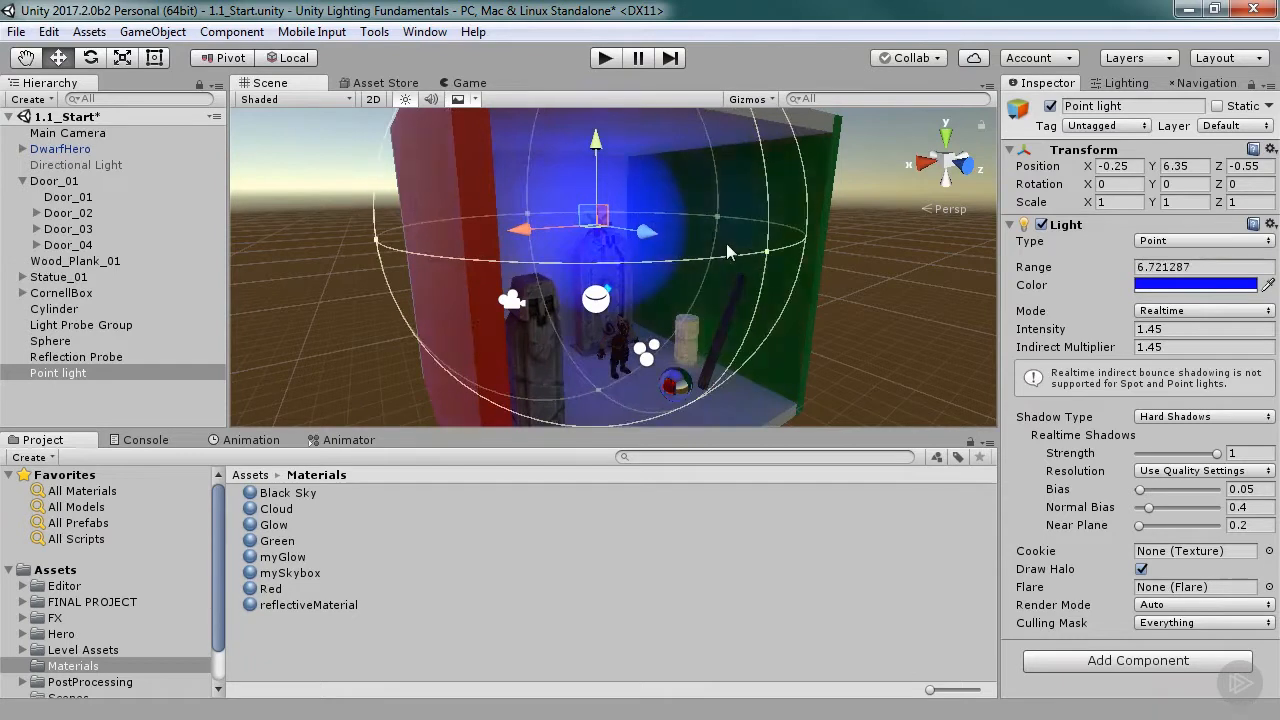